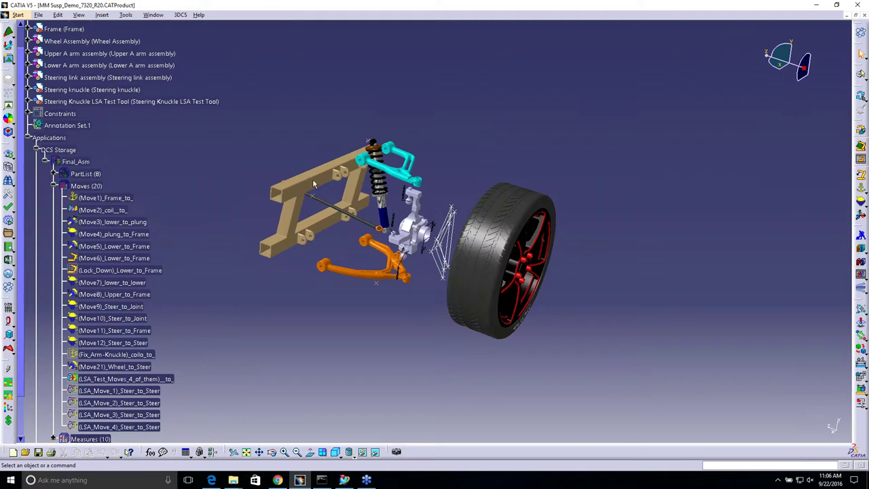
right_click(458, 449)
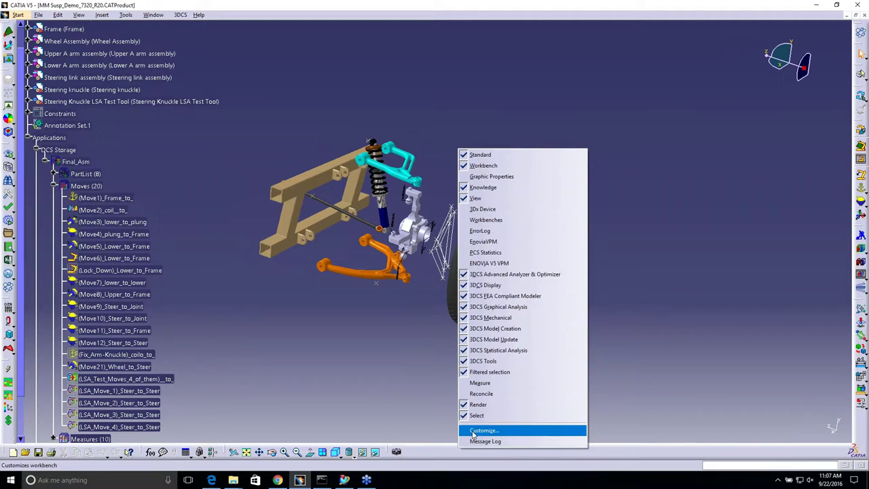
click(473, 432)
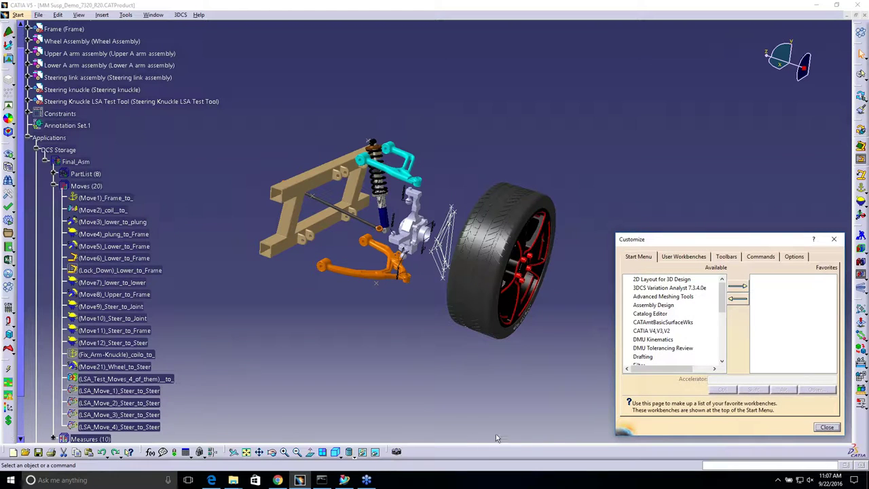
click(726, 258)
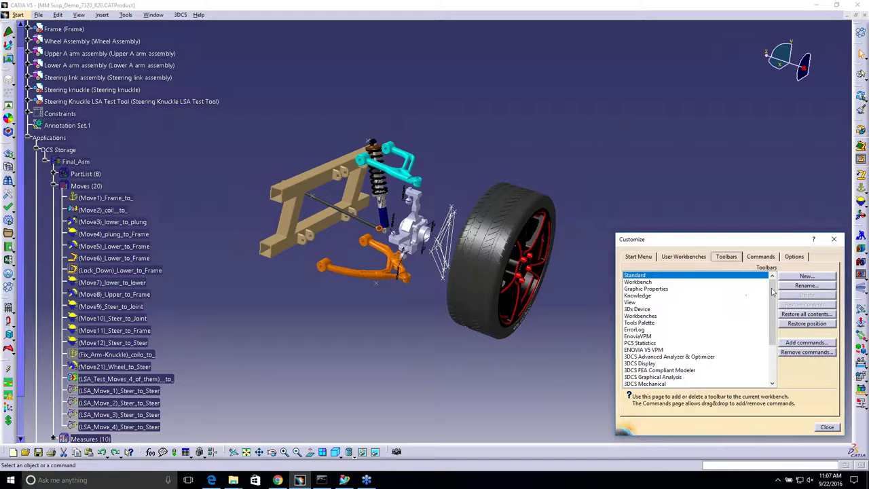
click(805, 275)
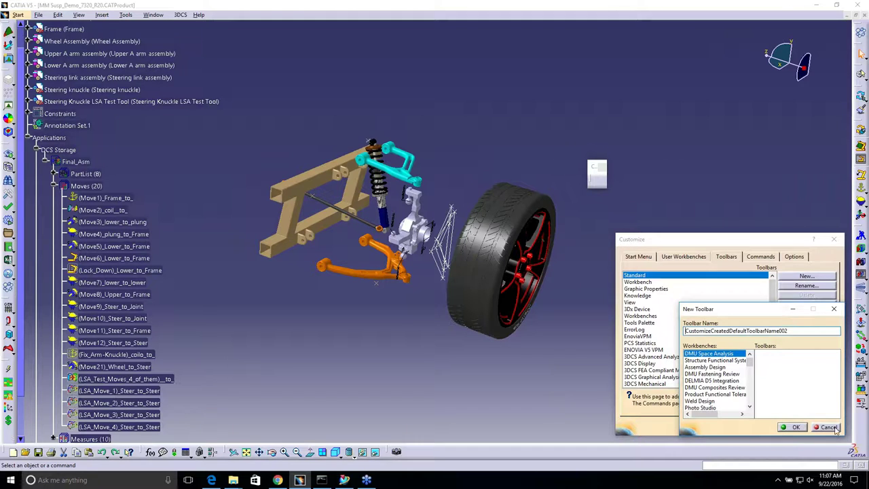
click(829, 427)
click(825, 426)
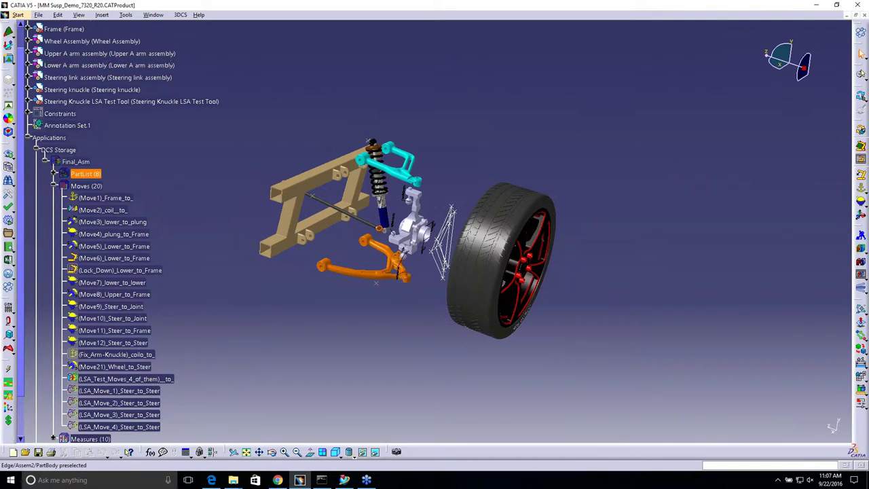
Step: Open the Toolbars page of the Customize dialog from the Tools menu
right_click(466, 453)
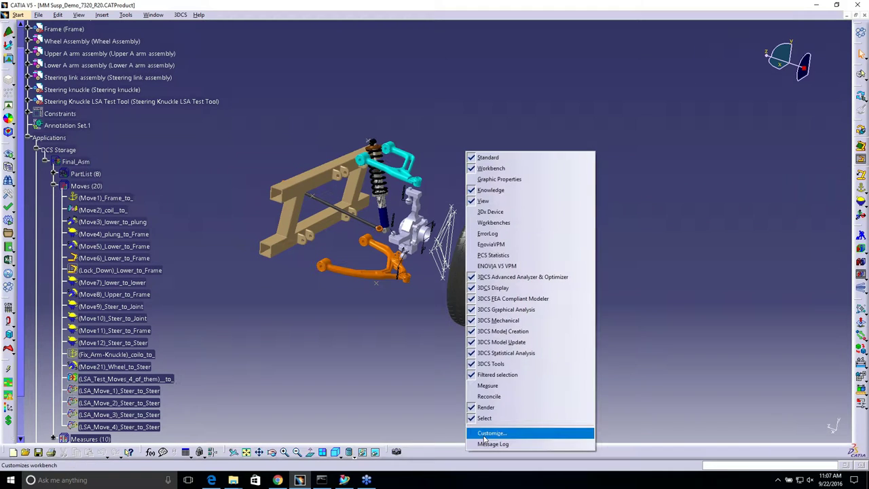
click(211, 29)
click(183, 15)
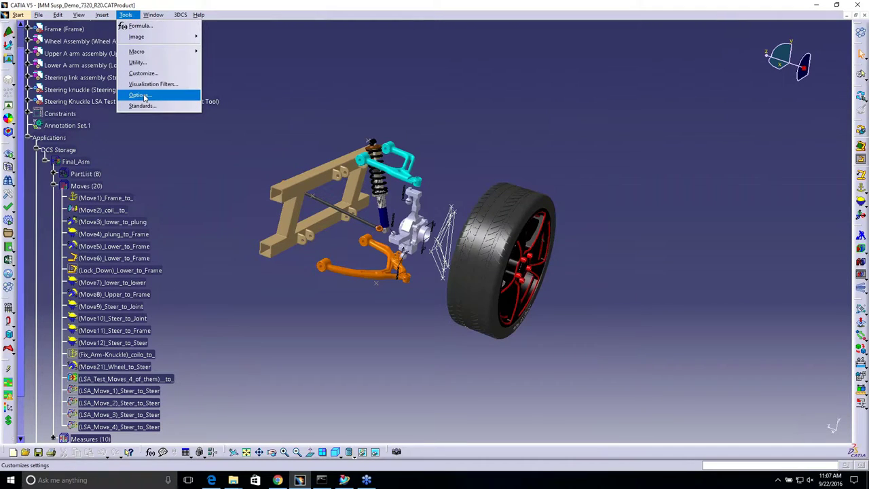
click(149, 73)
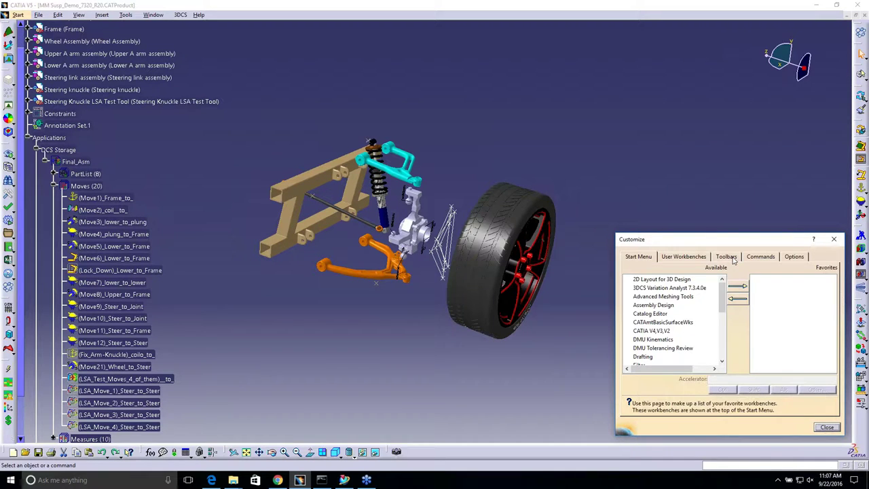
click(735, 259)
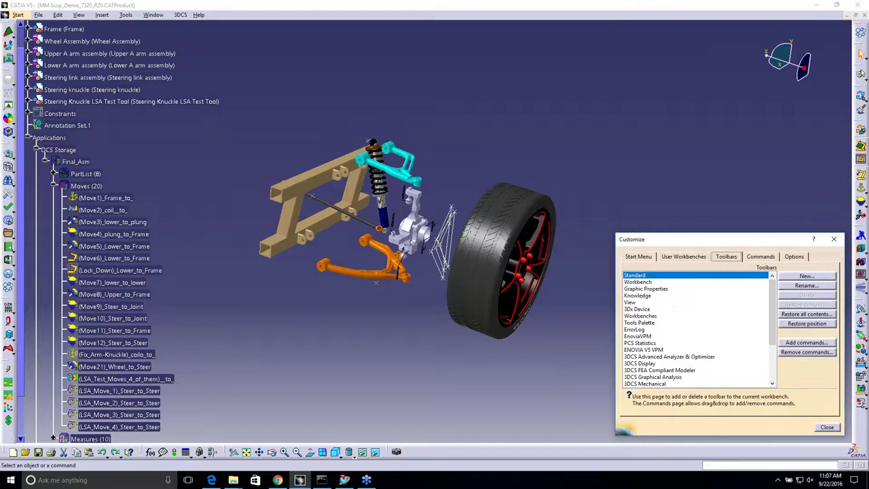
Step: Create a Scenes toolbar from Assembly Design after the duplicate Measure toolbar is rejected
click(804, 276)
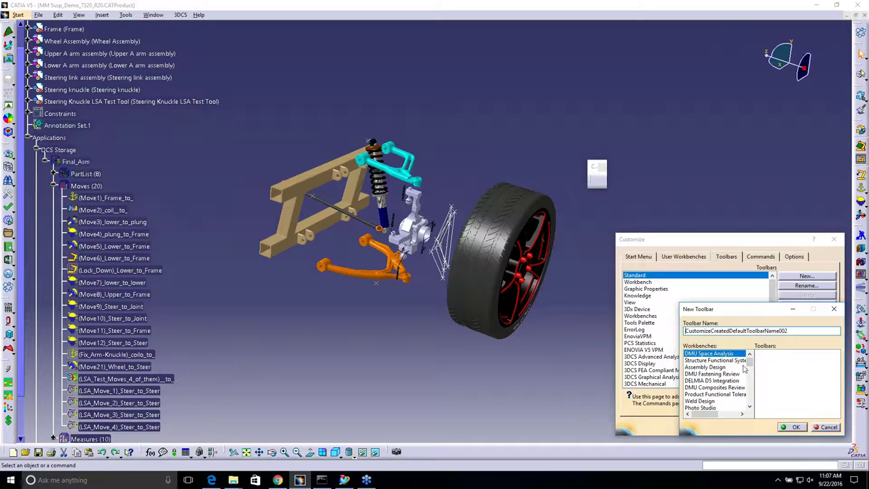
click(723, 367)
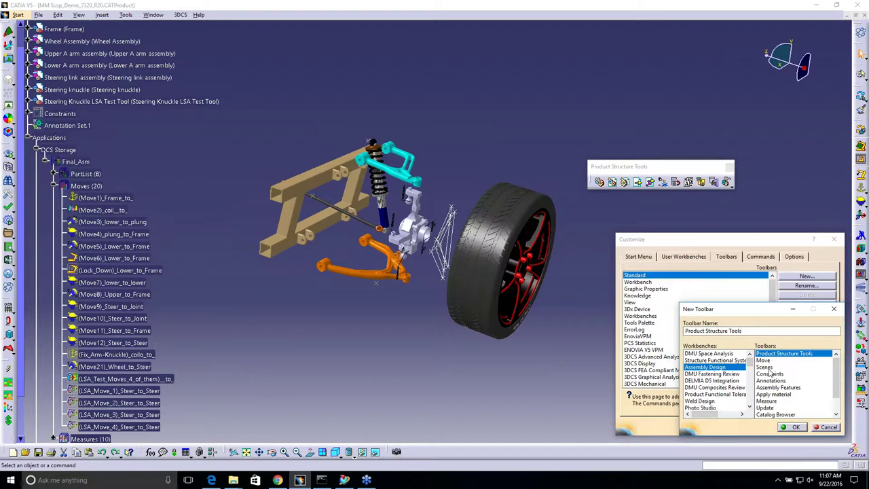
click(767, 367)
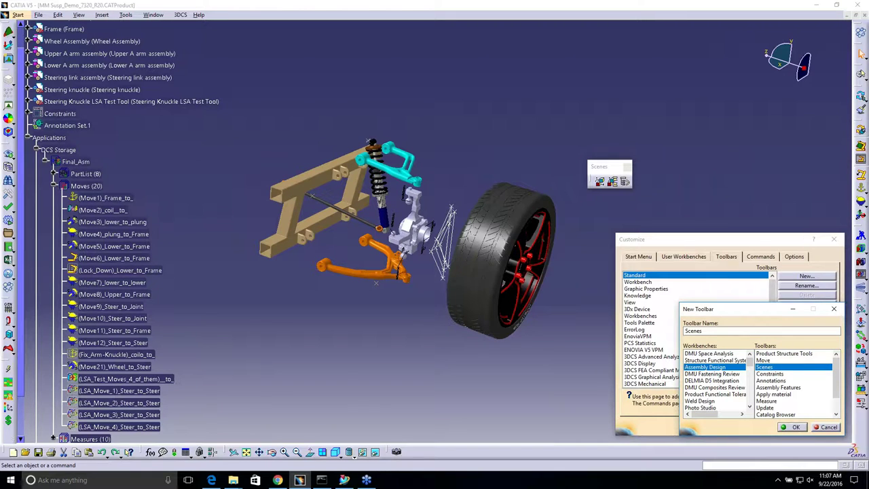
click(770, 401)
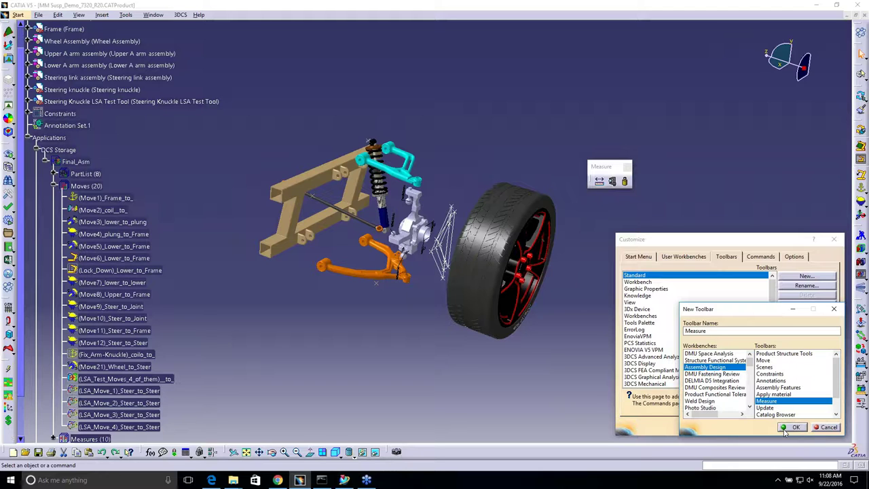
click(785, 429)
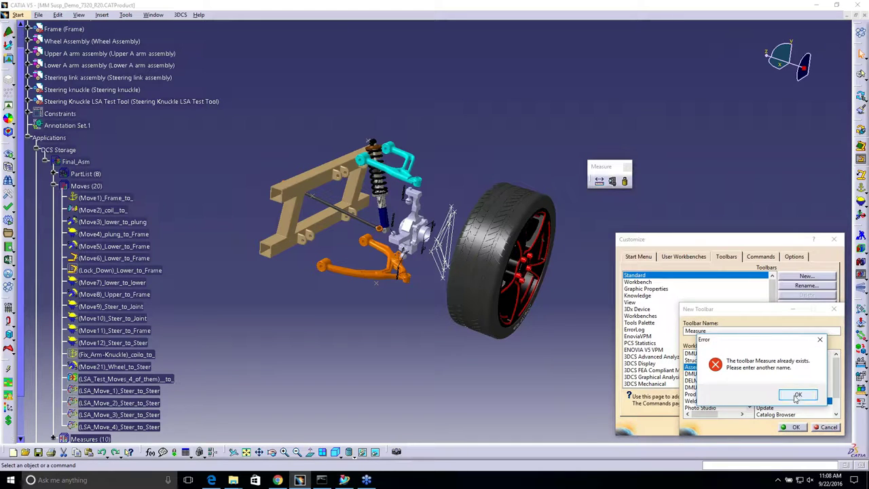
click(796, 396)
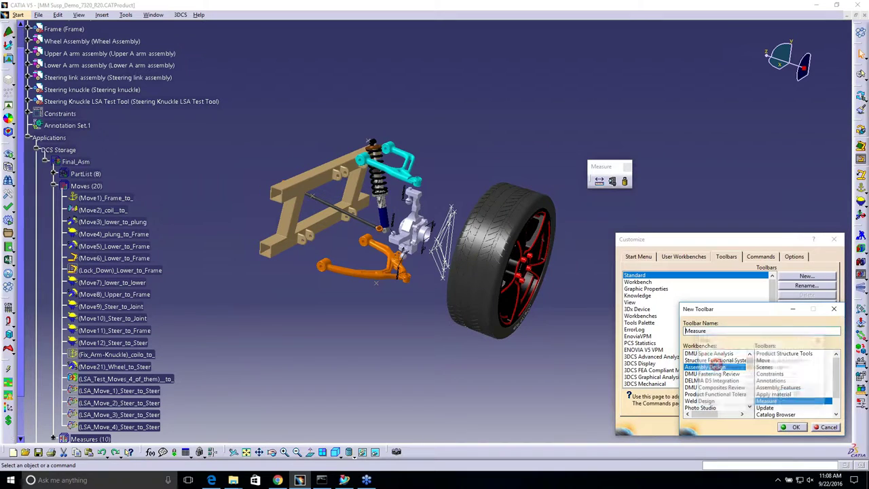
click(772, 368)
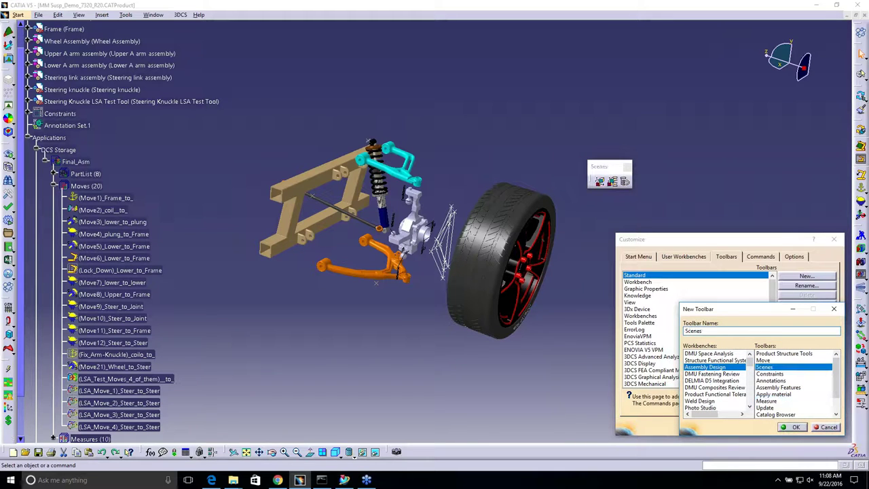
click(793, 427)
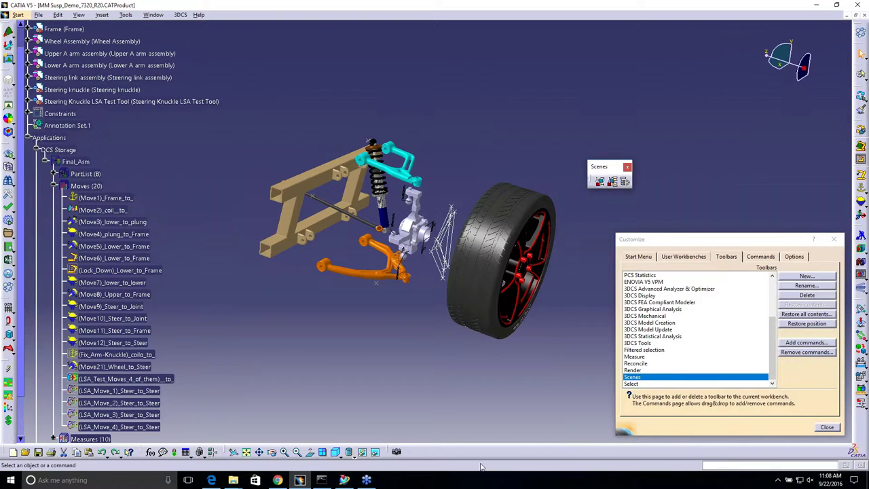
Step: Dock the Scenes toolbar and start a new toolbar copied from Assembly Design's Update
drag(428, 443, 467, 436)
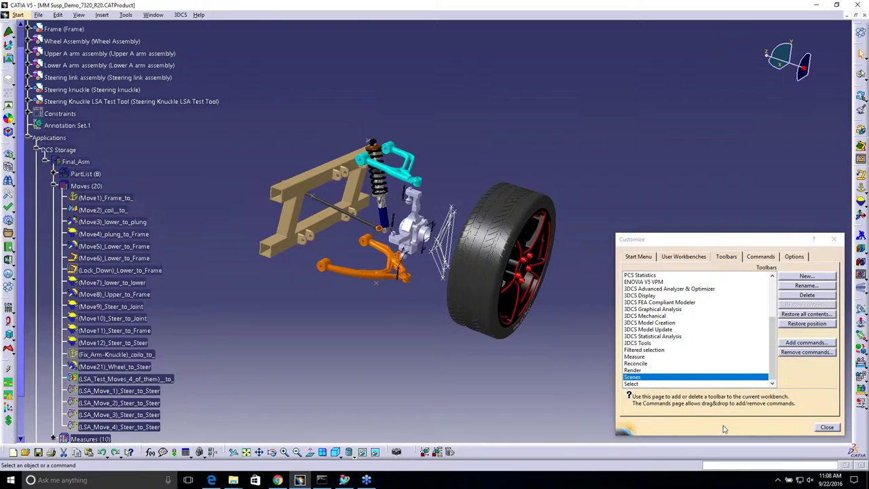
click(803, 276)
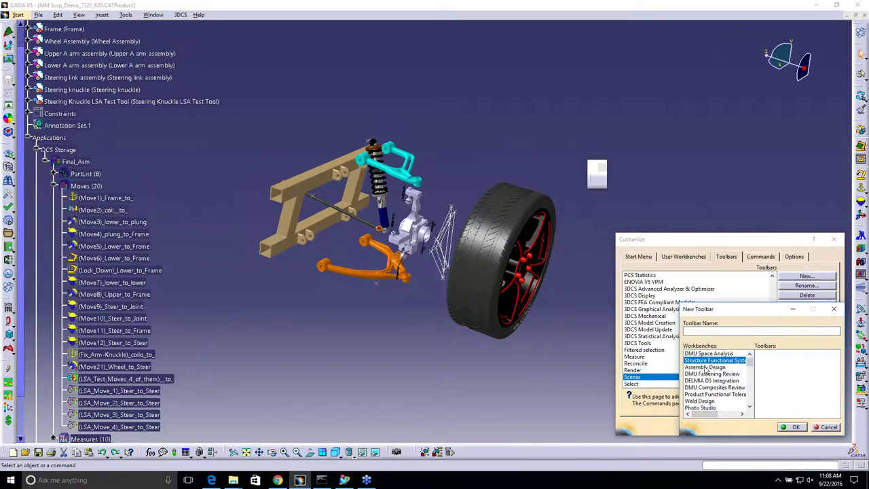
click(706, 367)
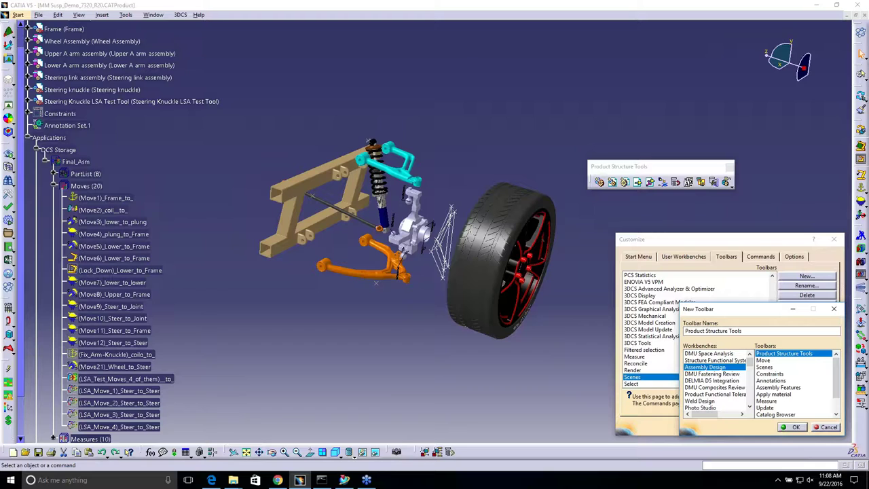
scroll(801, 382, down, 1)
click(794, 388)
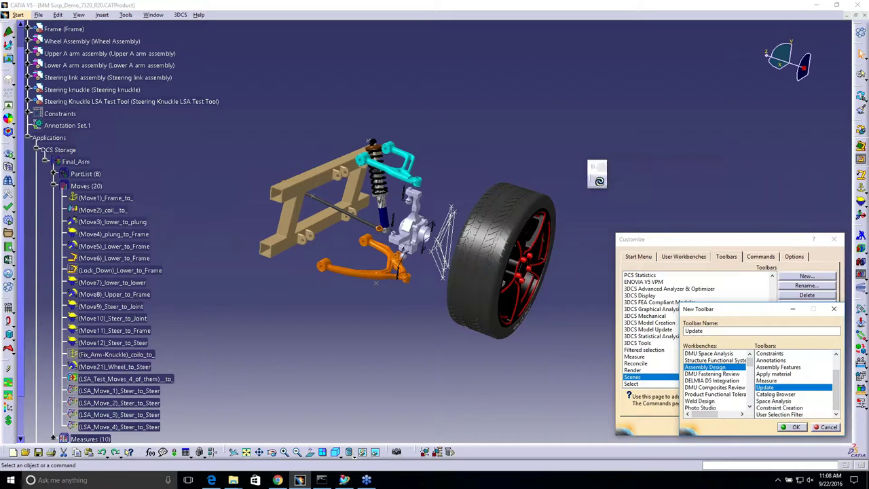
Step: Dock the floating Update toolbar and create the Space Analysis toolbar
click(596, 167)
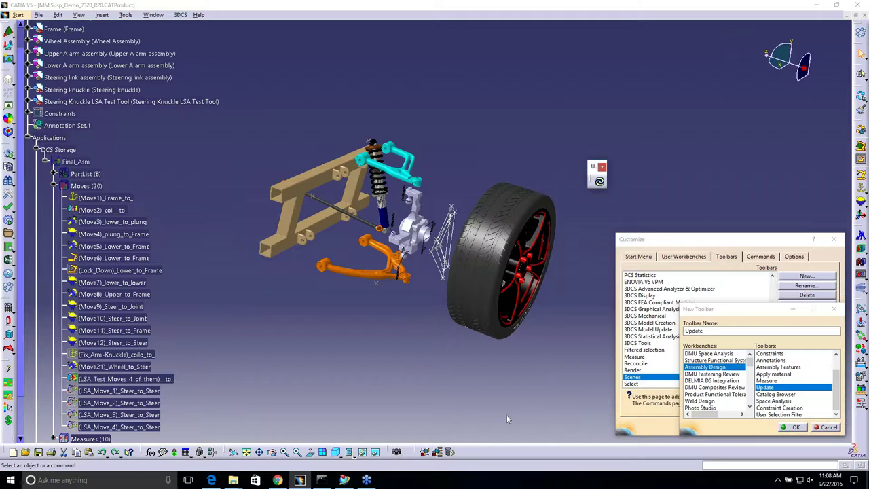
drag(506, 419, 471, 451)
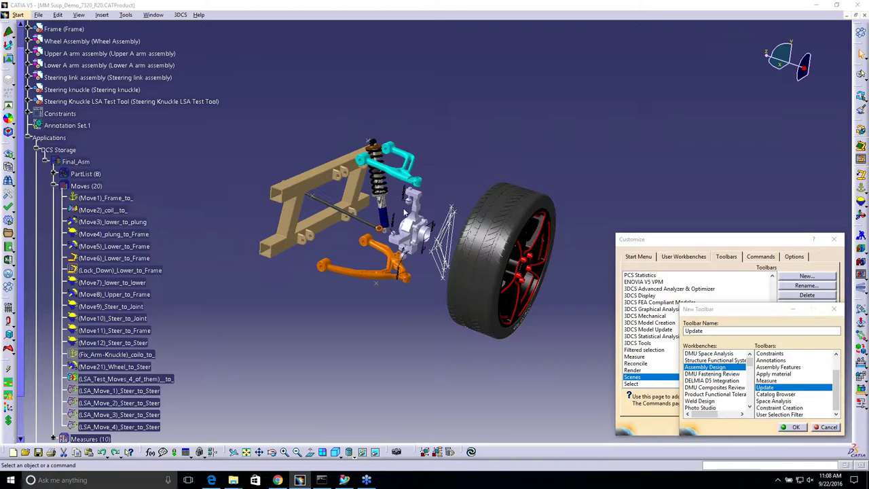
click(795, 401)
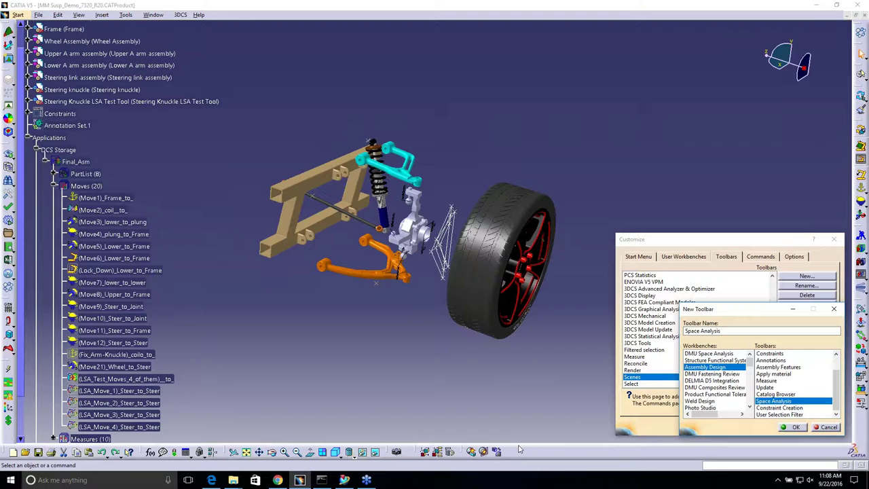
click(464, 453)
click(794, 427)
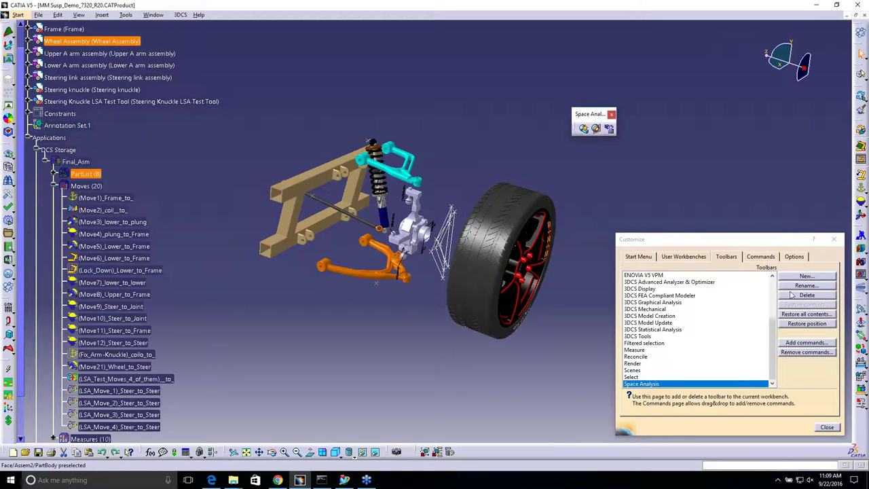
Step: Create another Update toolbar from Assembly Design and dock it in the bottom row
click(806, 275)
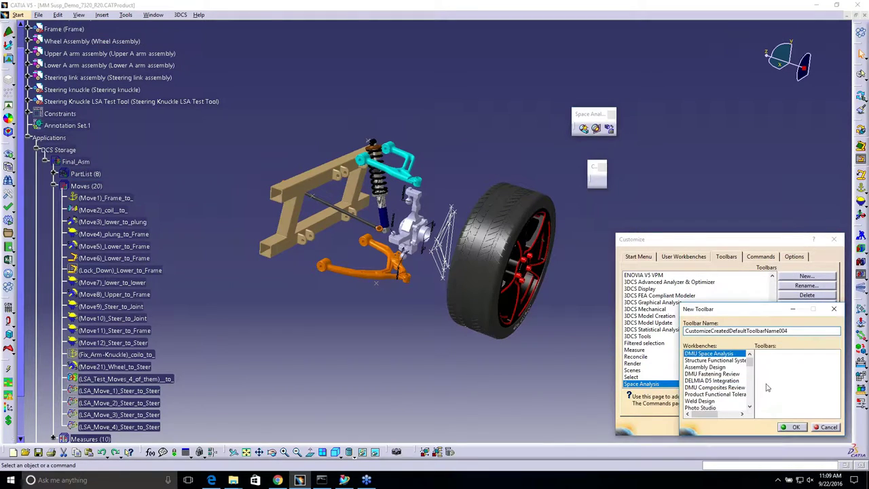
click(718, 367)
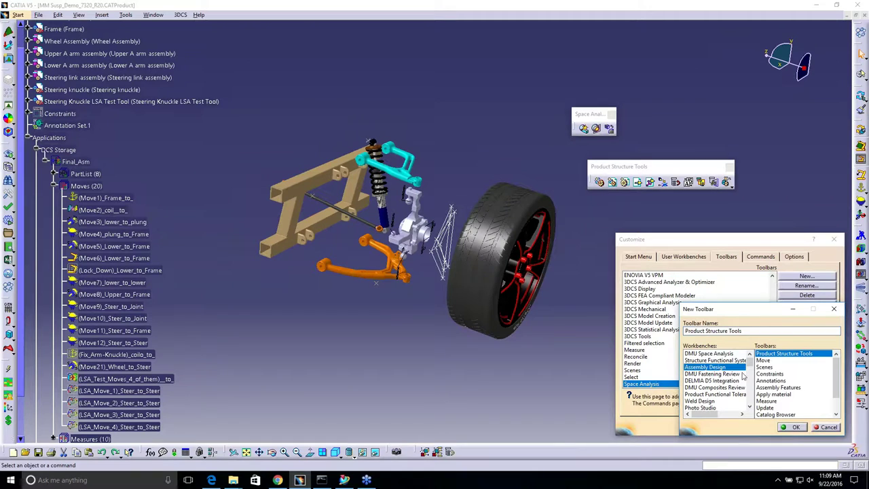
click(782, 374)
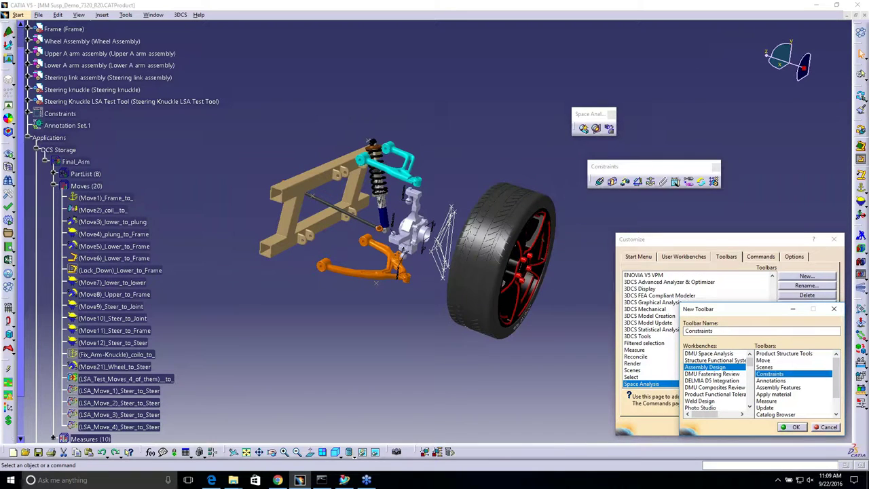
click(779, 407)
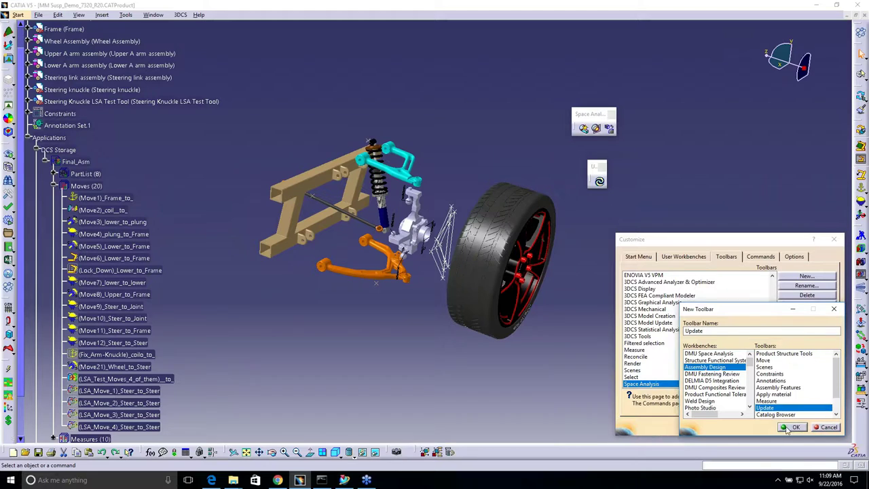
click(793, 427)
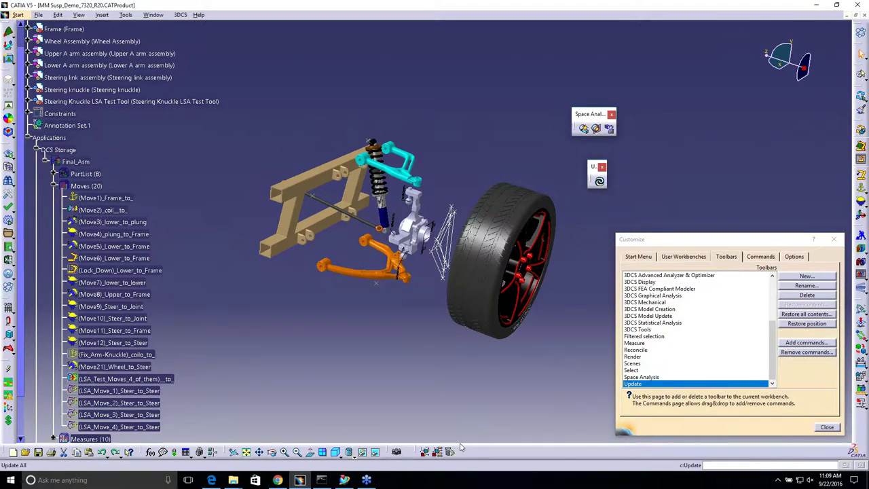
drag(467, 442, 459, 448)
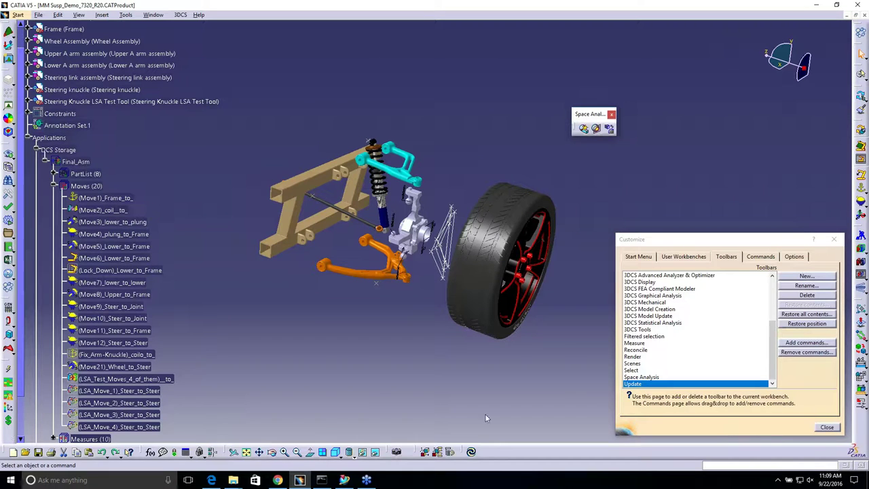
Step: Drag the floating Space Analysis toolbar into the bottom toolbar row
drag(488, 444, 490, 447)
text(Measure)
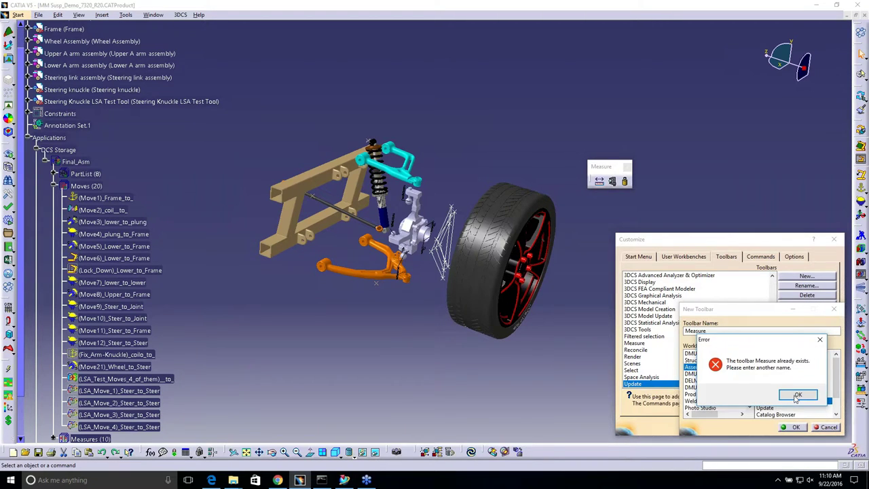
Step: Dismiss the name-exists error and cancel the duplicate Measure toolbar, keeping Customize open
click(798, 395)
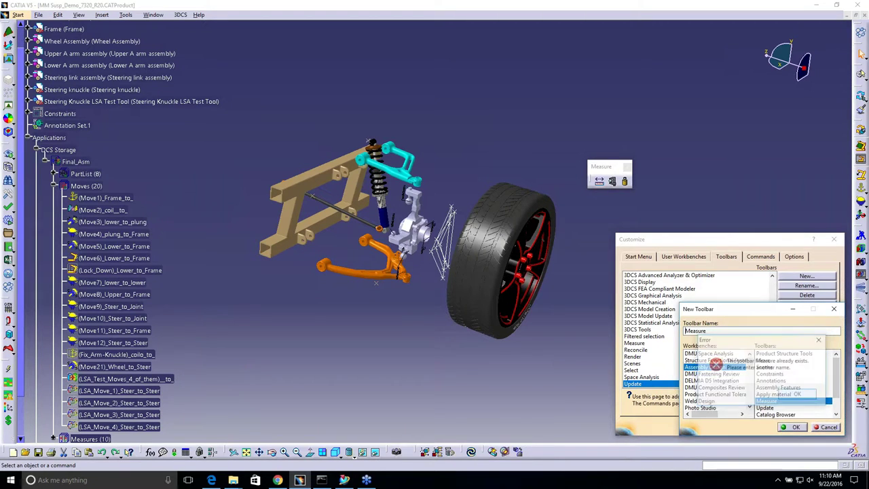
click(825, 427)
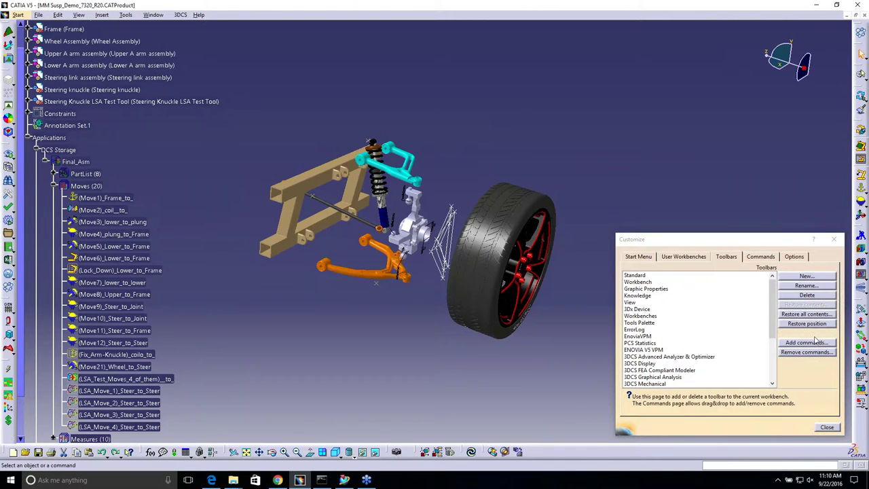
click(770, 328)
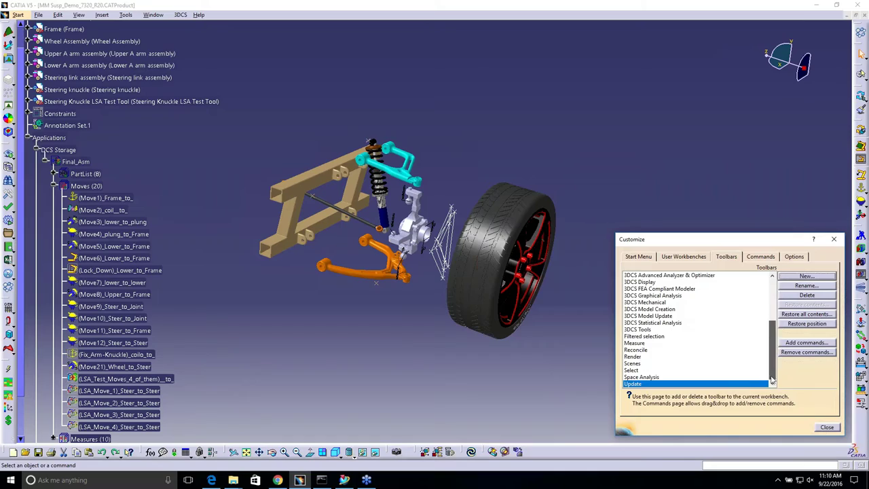